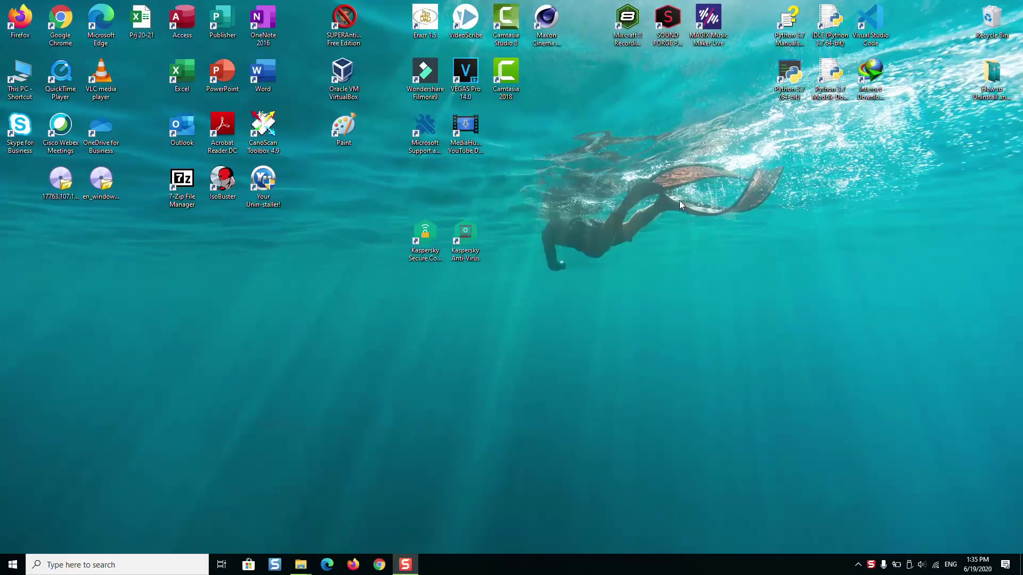
Step: Check the two Kaspersky desktop shortcuts, then launch Chrome from the taskbar
left_click_drag(404, 215, 500, 279)
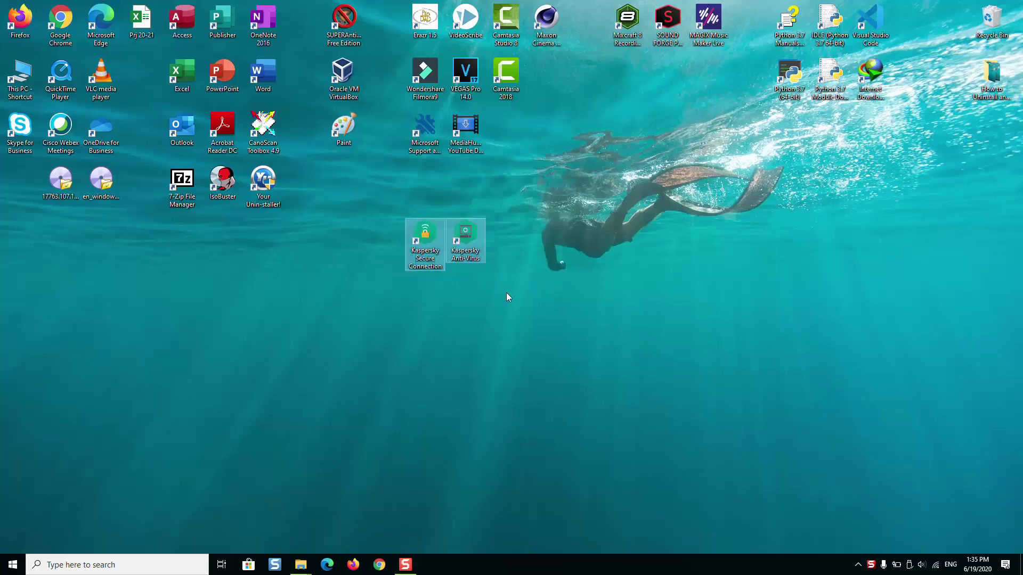
left_click(506, 298)
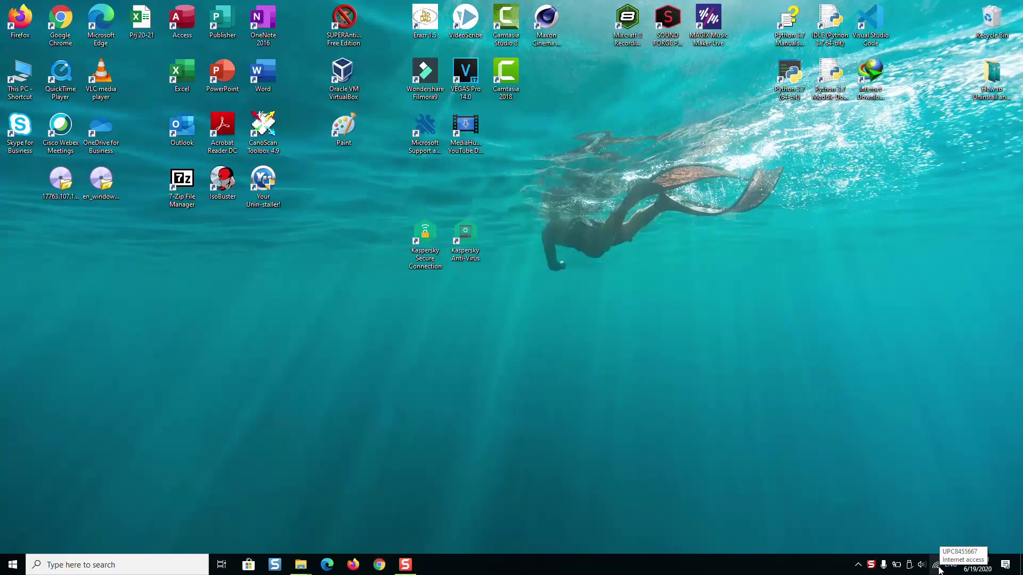
left_click(377, 566)
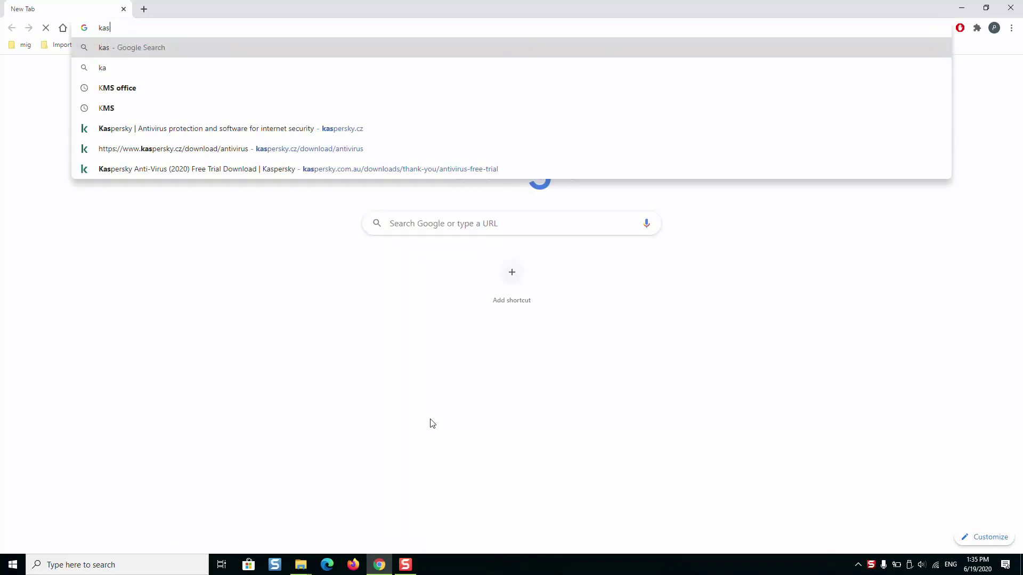
Step: Google 'kaspersky', dismiss the extension and Translate popups, and open kaspersky.com
type("persky")
key("Return")
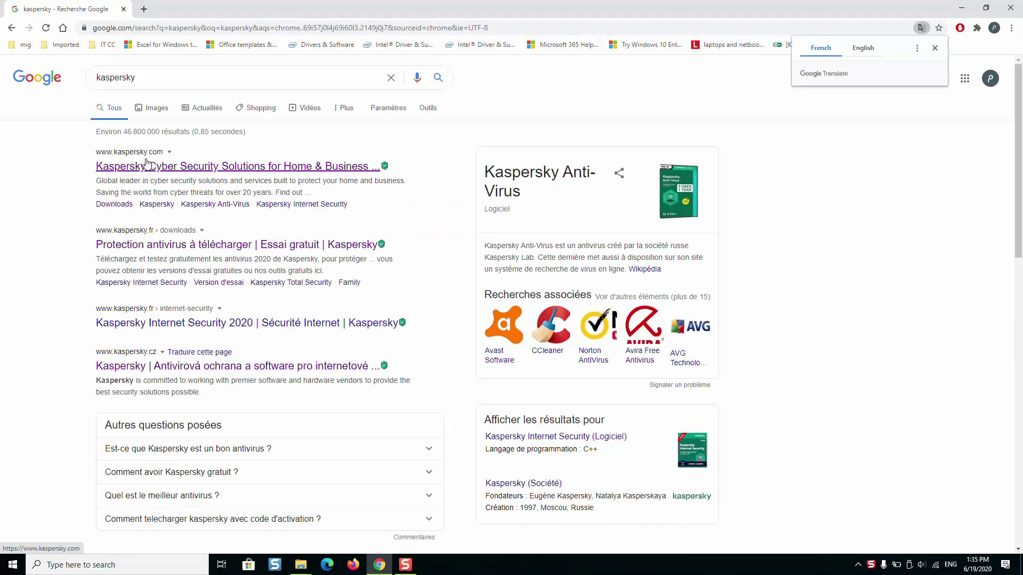
left_click(160, 245)
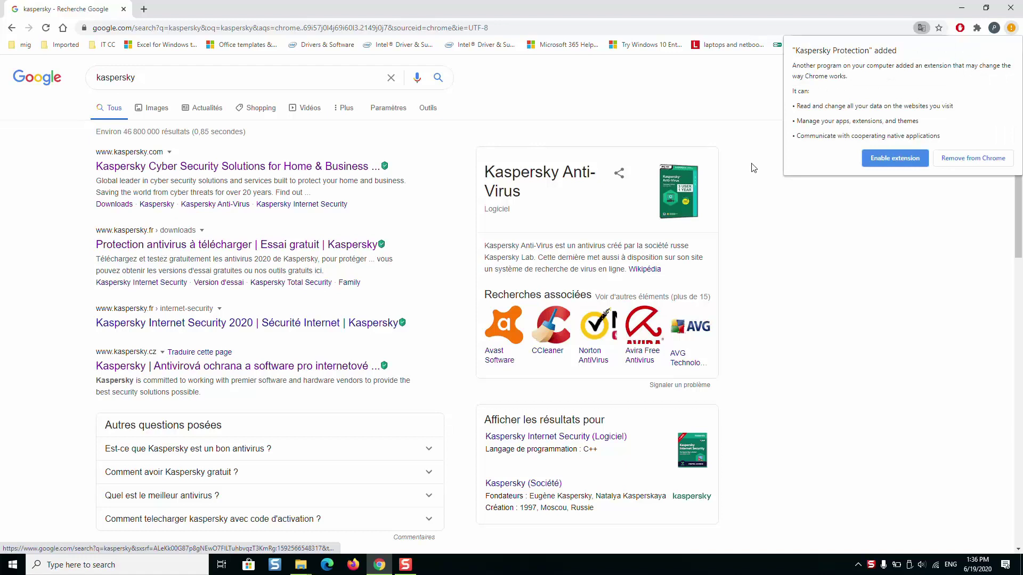
left_click(913, 155)
left_click(934, 48)
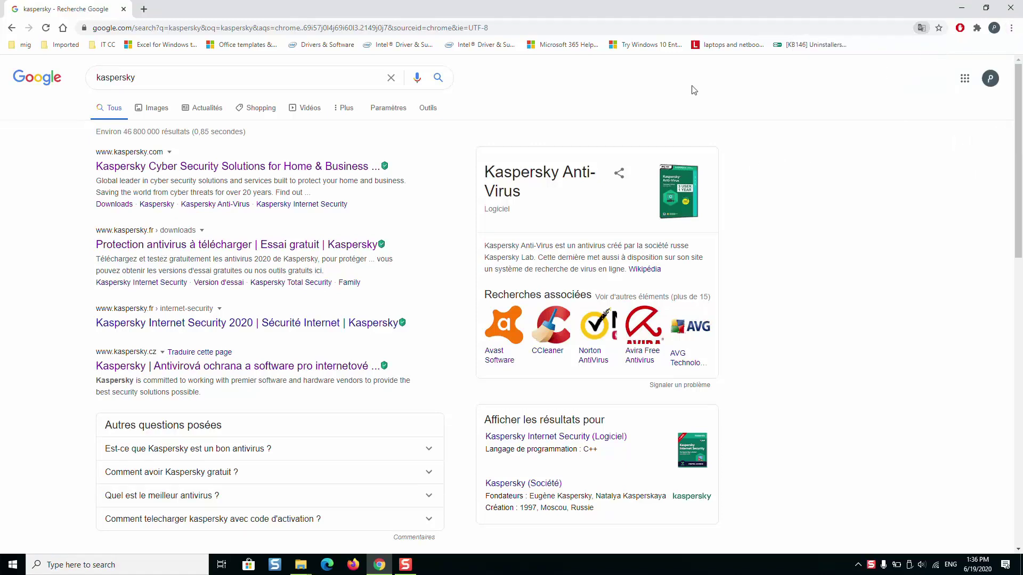
left_click(140, 171)
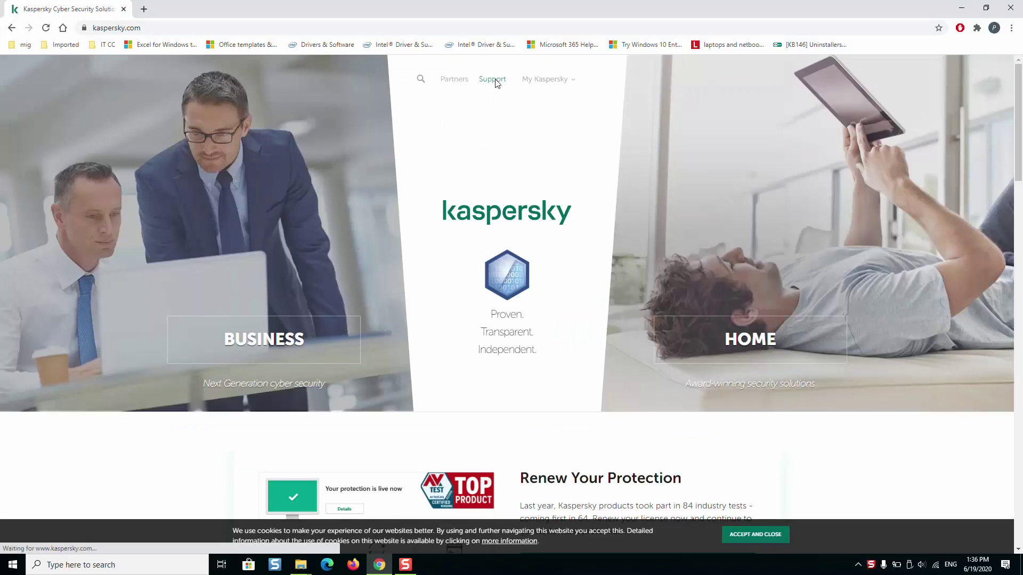
Step: On Kaspersky Support, search 'uninstall' and filter the results to Common Articles
left_click(496, 86)
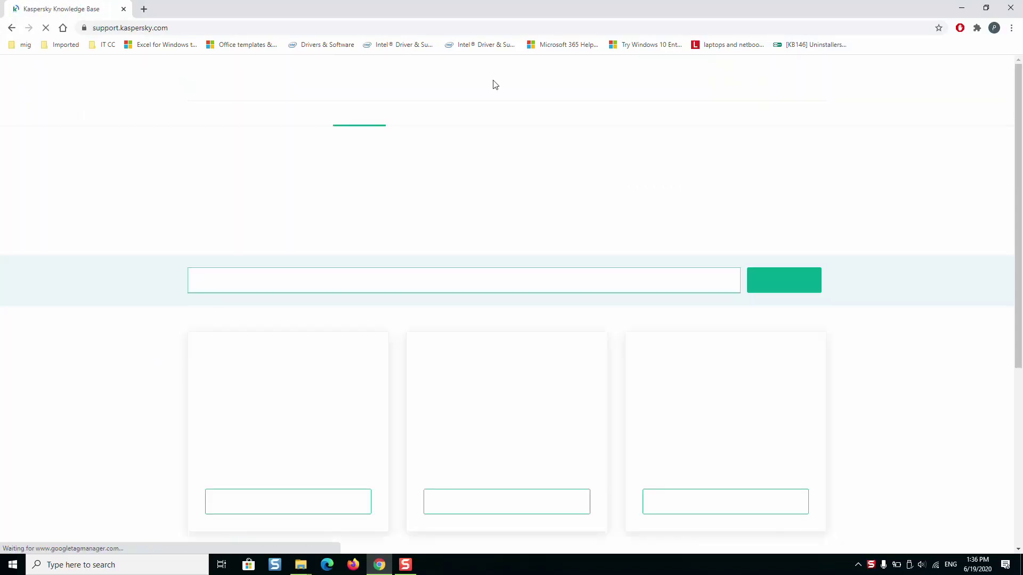
left_click(365, 281)
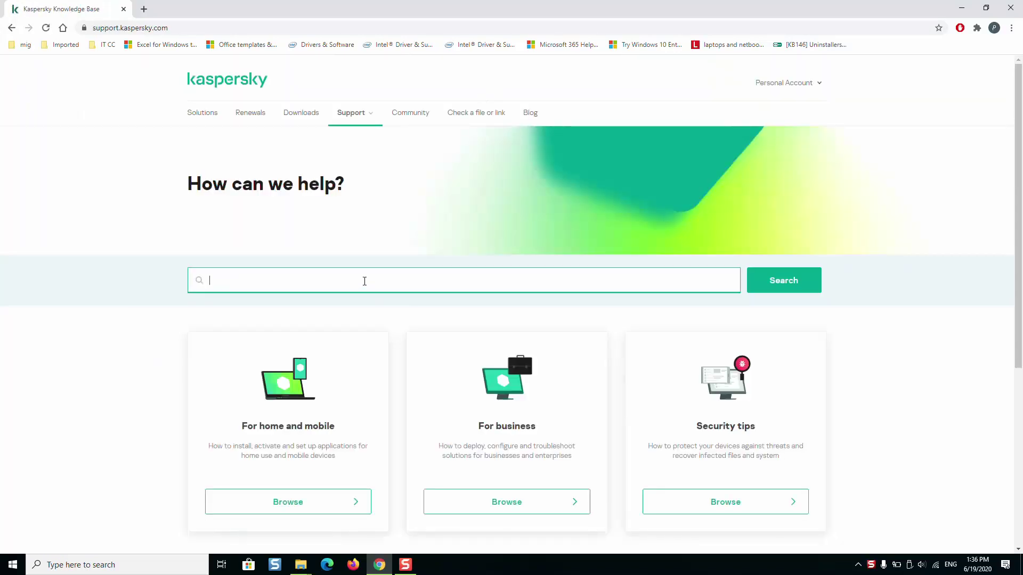
type("u")
type("ninstall")
key("Return")
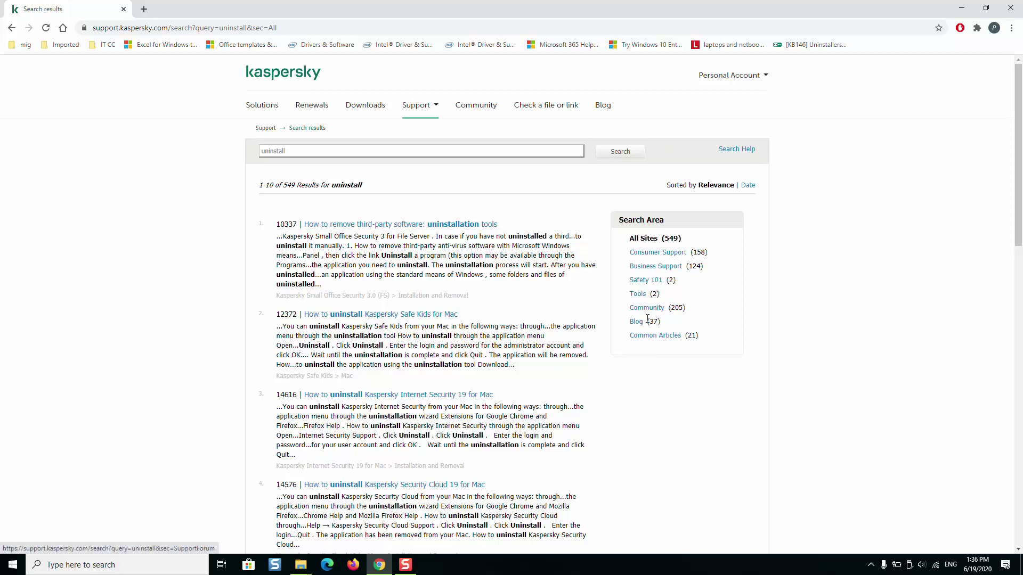
left_click(651, 338)
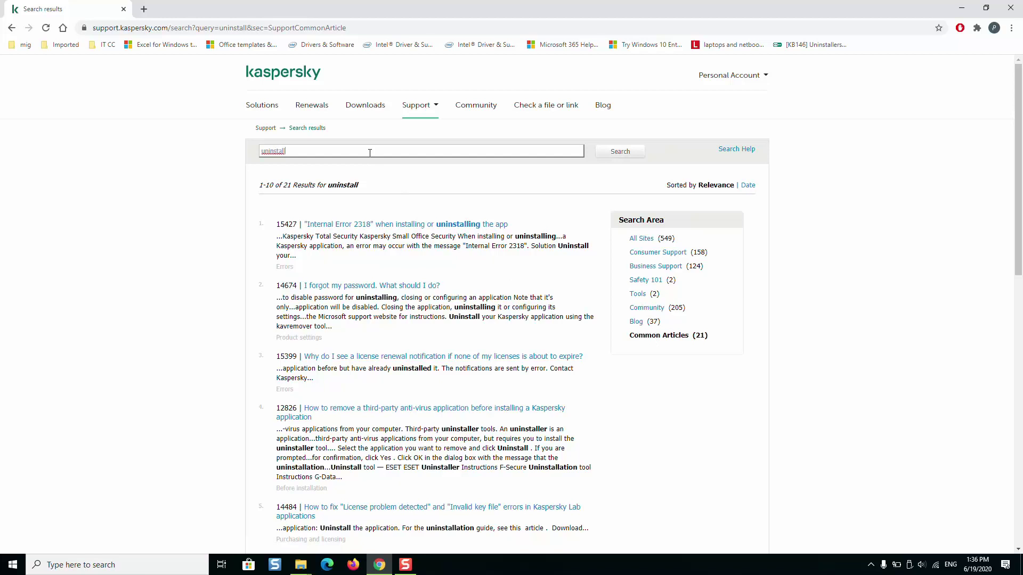
Step: Look up support article 1464, the kavremover removal tool
key("ctrl+a")
type("14")
key("Return")
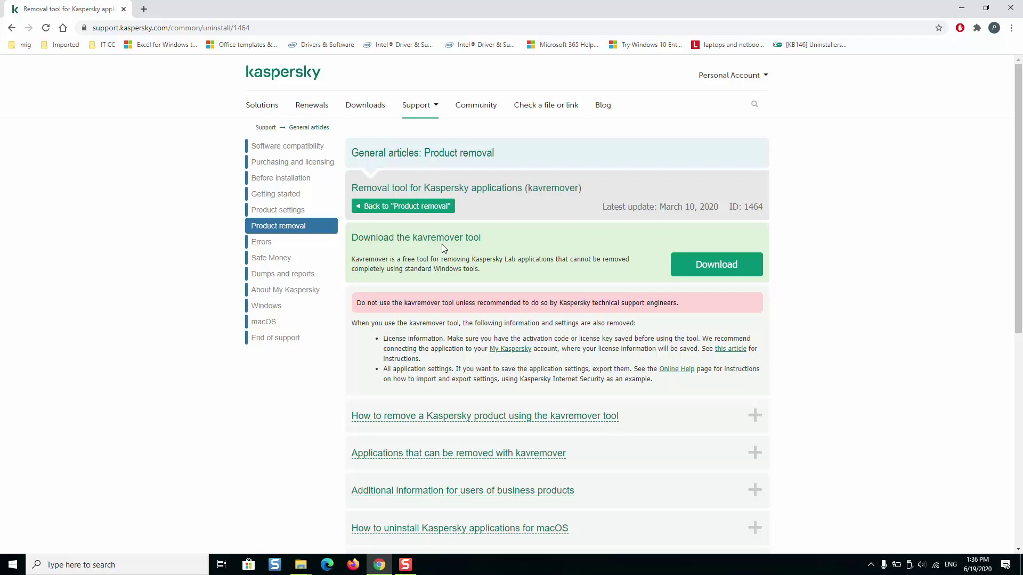
Step: Download kavremvr (1).exe from the article and run it from Chrome's download bar
left_click(694, 264)
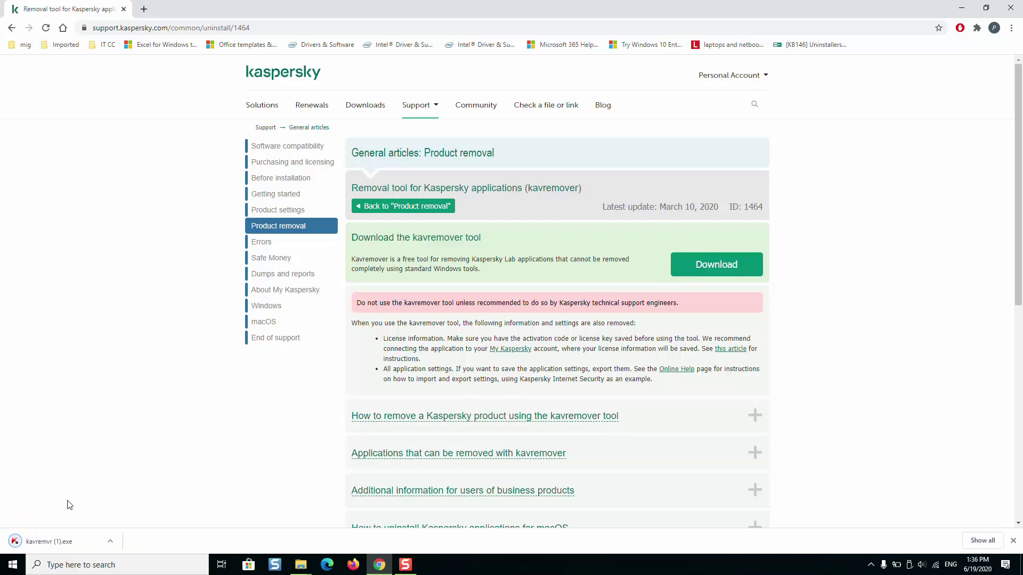
left_click(59, 537)
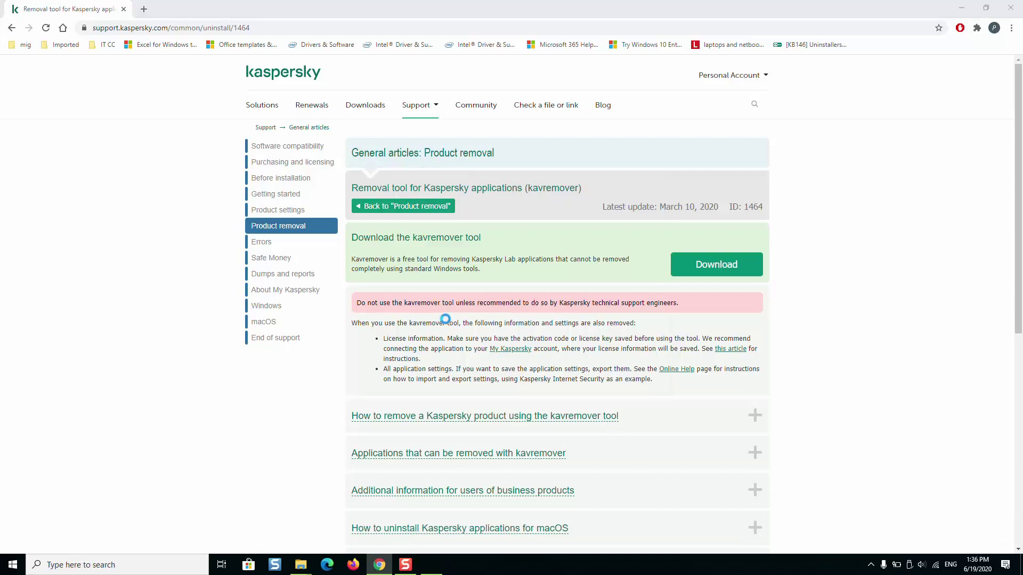
Step: Accept the kavremover licence, keep Kaspersky Security 2020 selected, and attempt removal
left_click(586, 386)
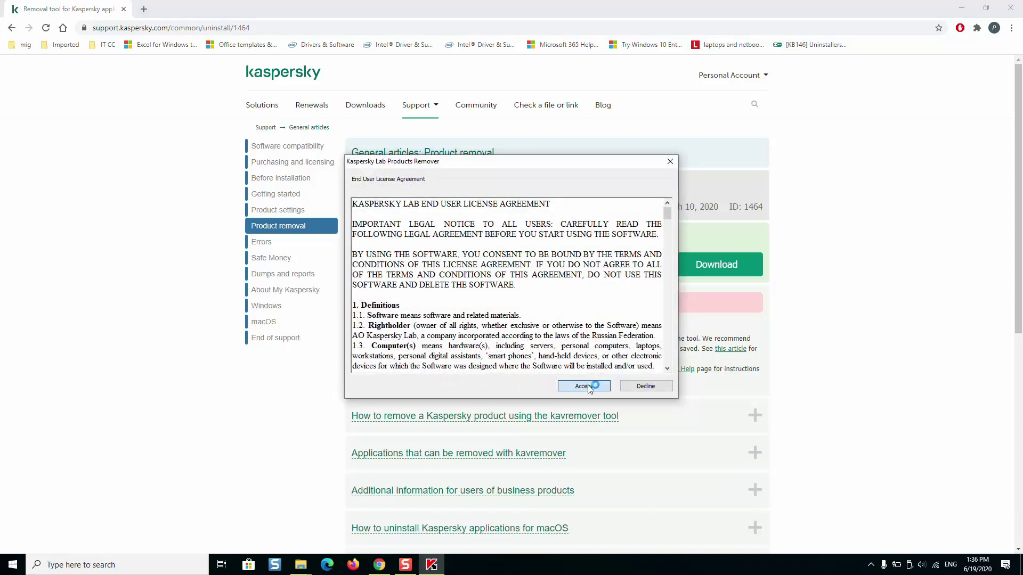
left_click(962, 7)
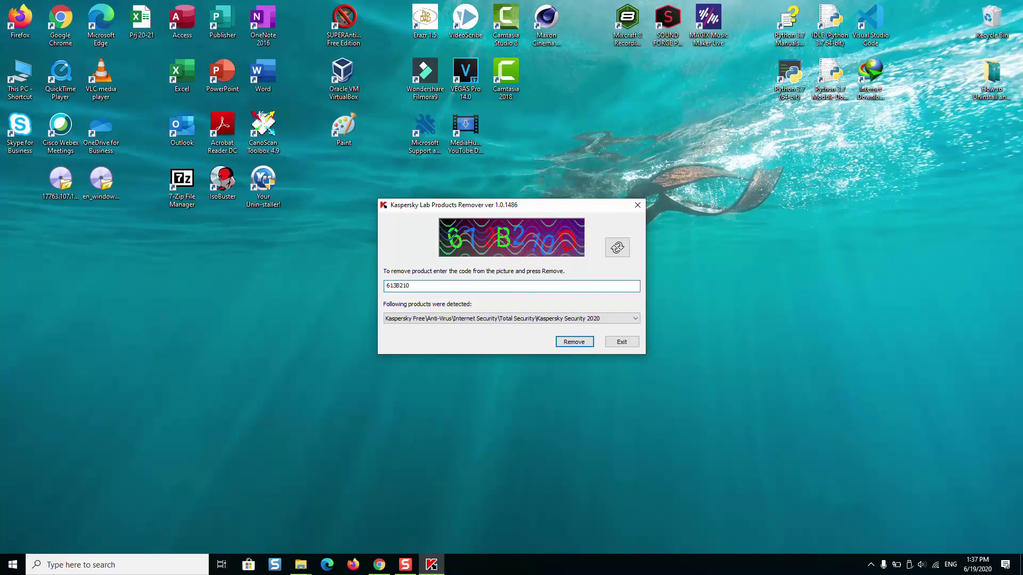
left_click(494, 318)
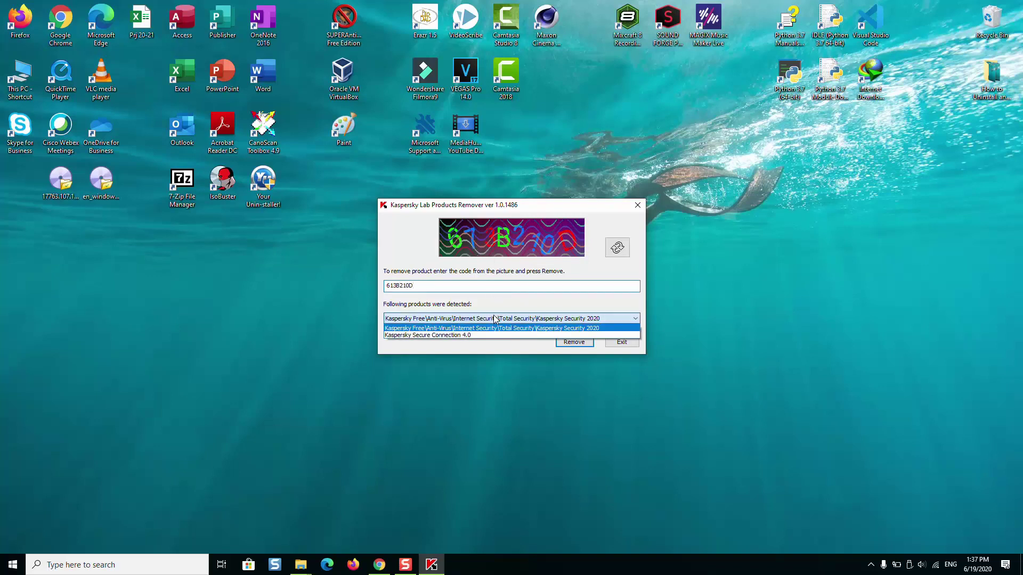
left_click(501, 328)
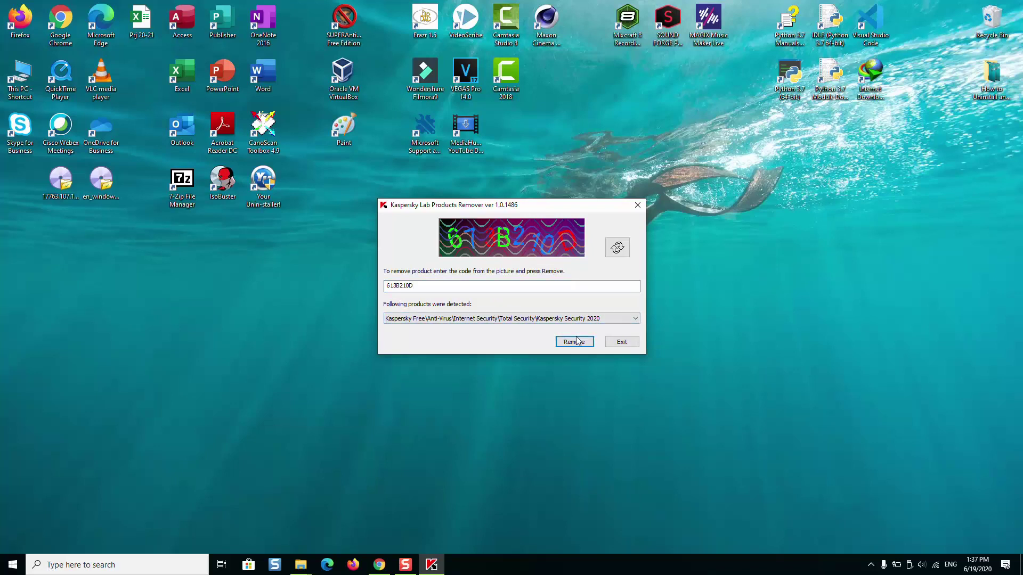
left_click(485, 320)
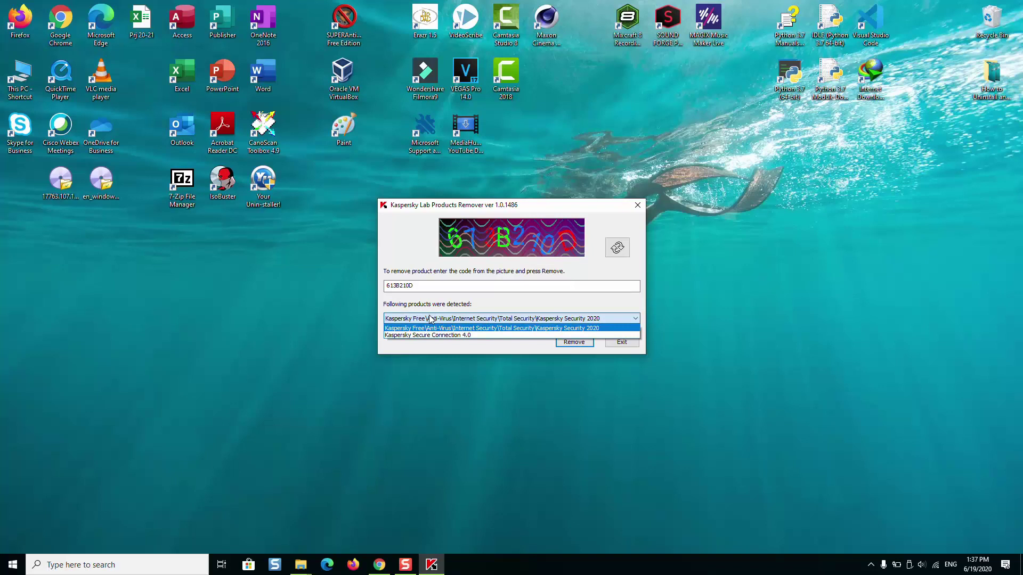
left_click(510, 314)
left_click(573, 342)
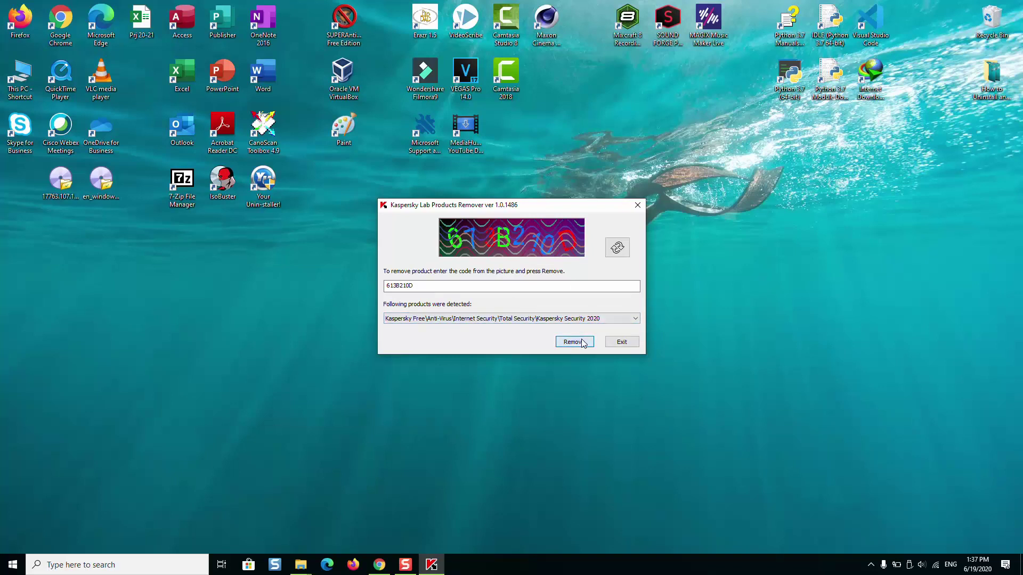
Step: Fix the picture code's spacing after the wrong-code errors and resubmit the removal
left_click(546, 304)
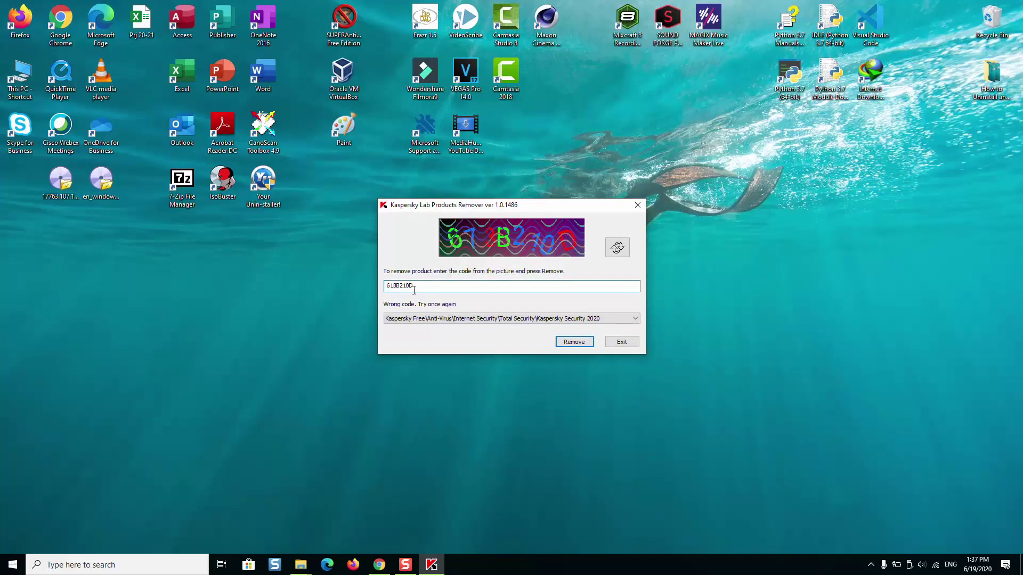
left_click(395, 286)
left_click(573, 343)
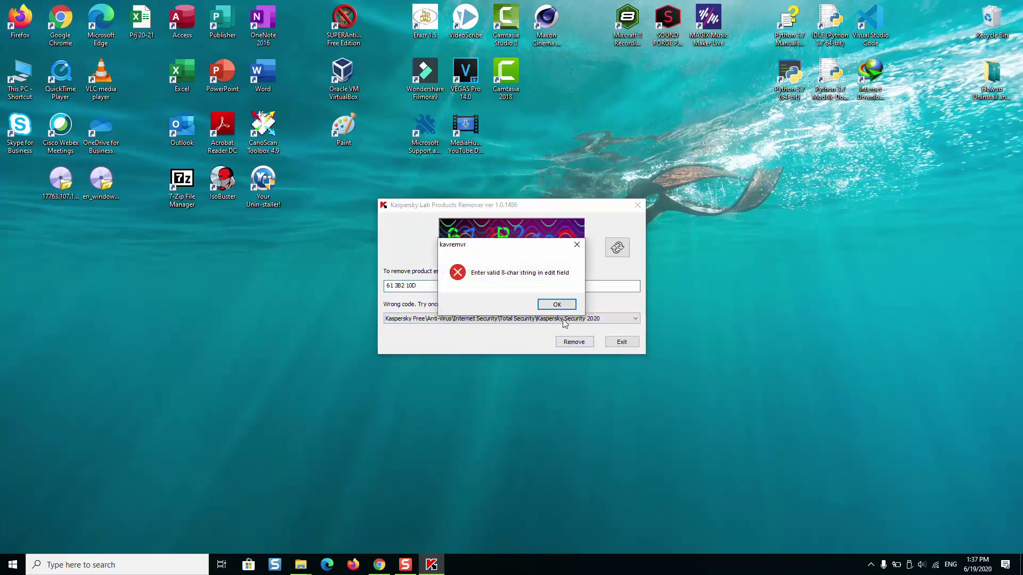
left_click(554, 304)
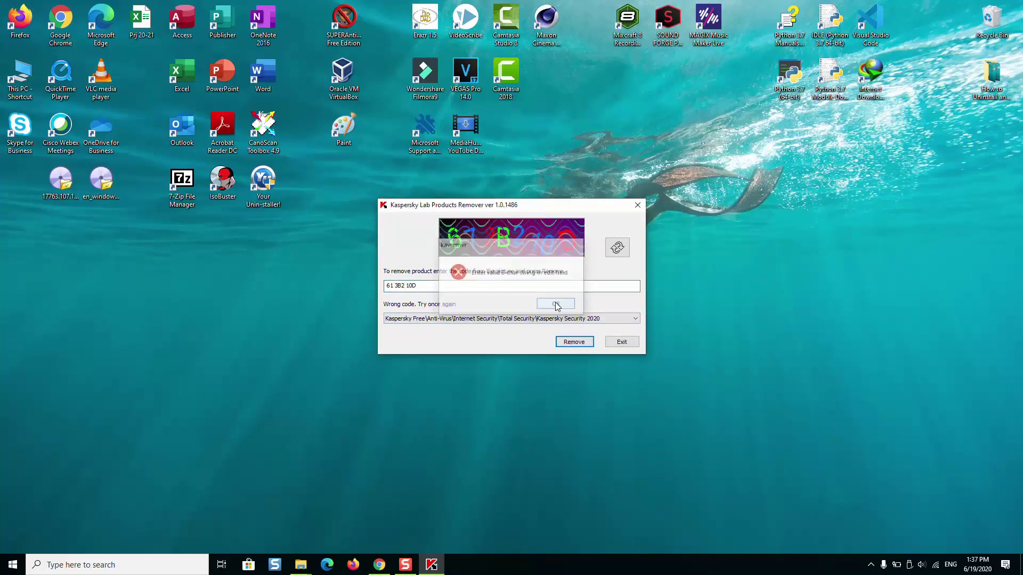
left_click(411, 285)
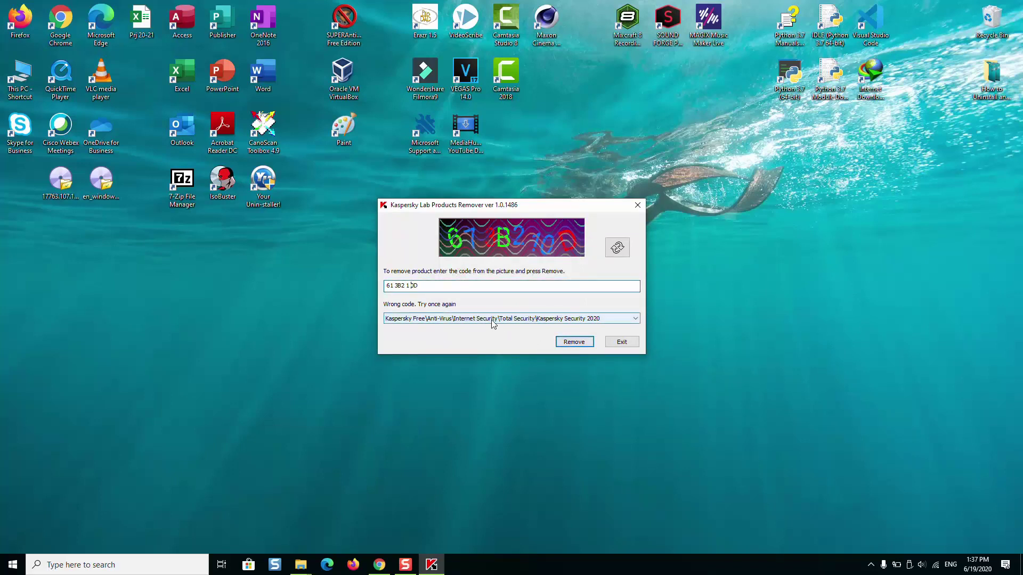
key("Right")
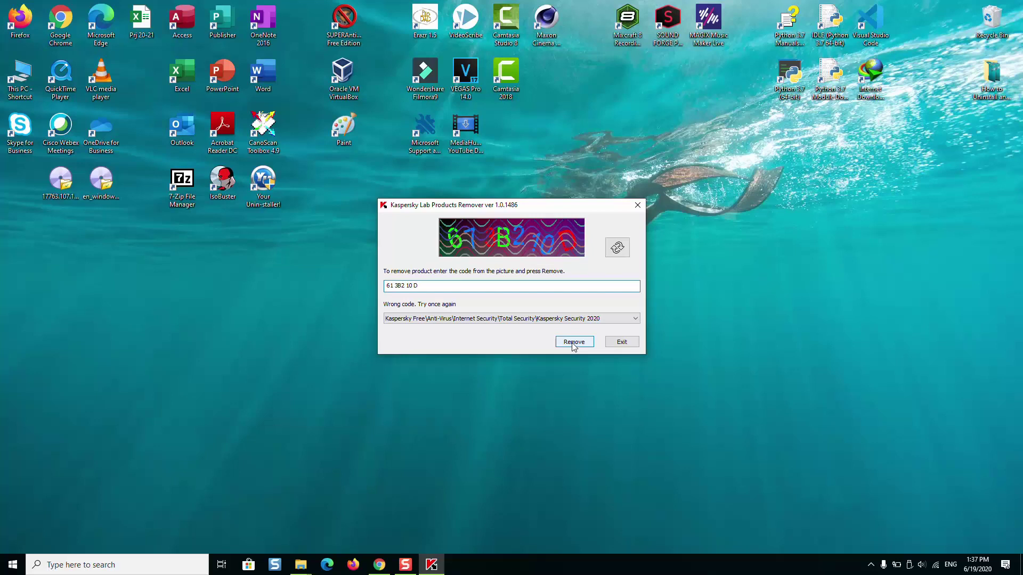
left_click(573, 345)
left_click(554, 306)
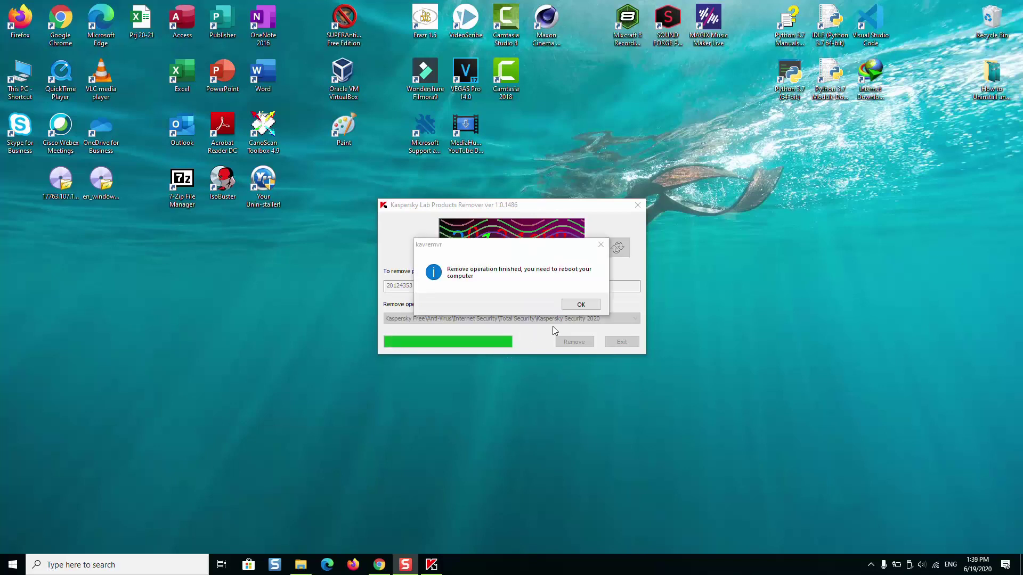
Step: Acknowledge the reboot message to close the remover once removal finishes
left_click(579, 304)
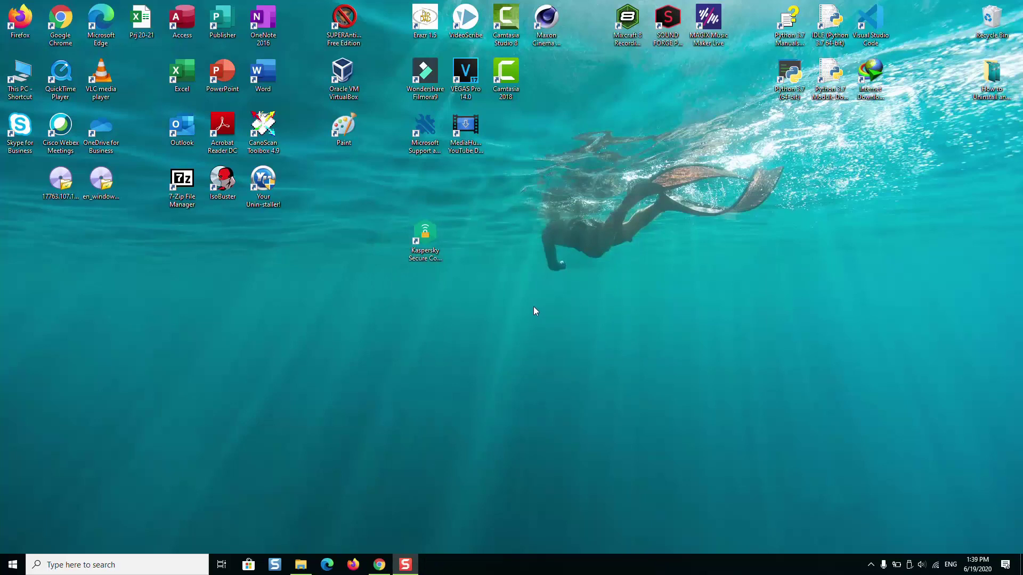
Step: Relaunch kavremvr (1) from the Downloads folder in File Explorer and accept the licence
left_click(433, 247)
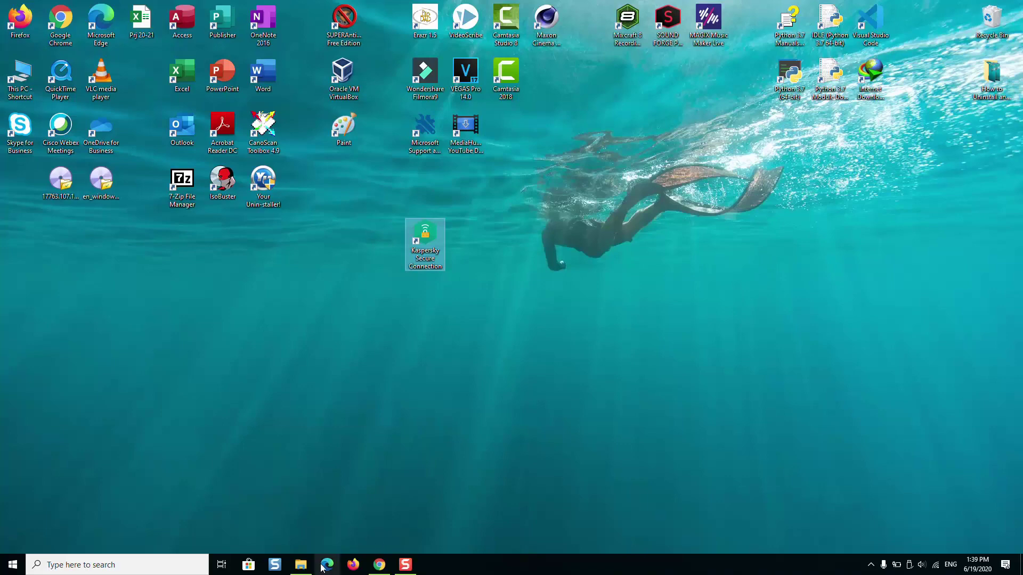
left_click(301, 565)
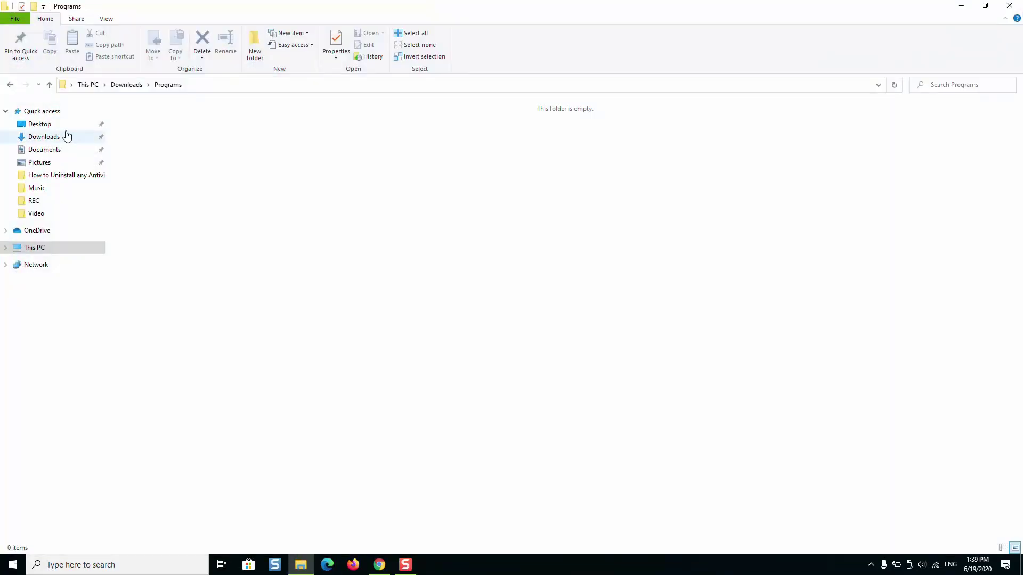
left_click(67, 136)
left_click(156, 154)
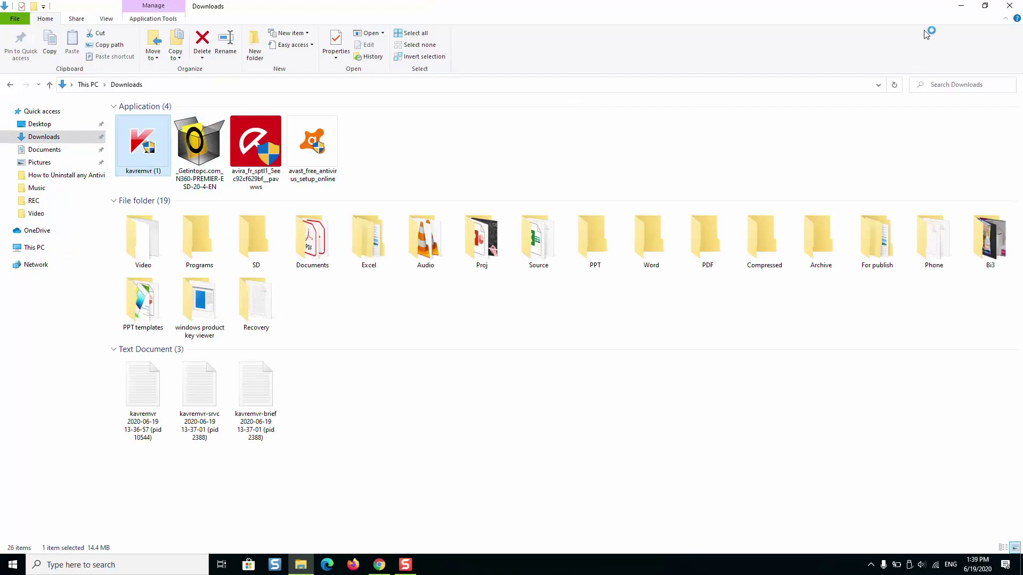
left_click(960, 6)
left_click(642, 383)
type("2A4308")
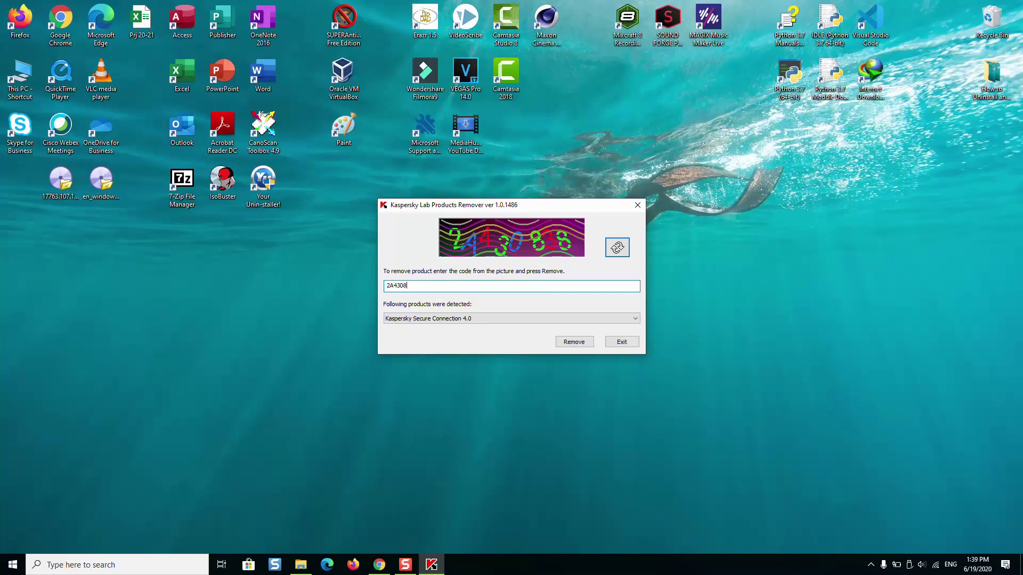
Step: Complete the code with '38' to start removing Secure Connection 4.0, moving the remover aside
type("38")
key("Return")
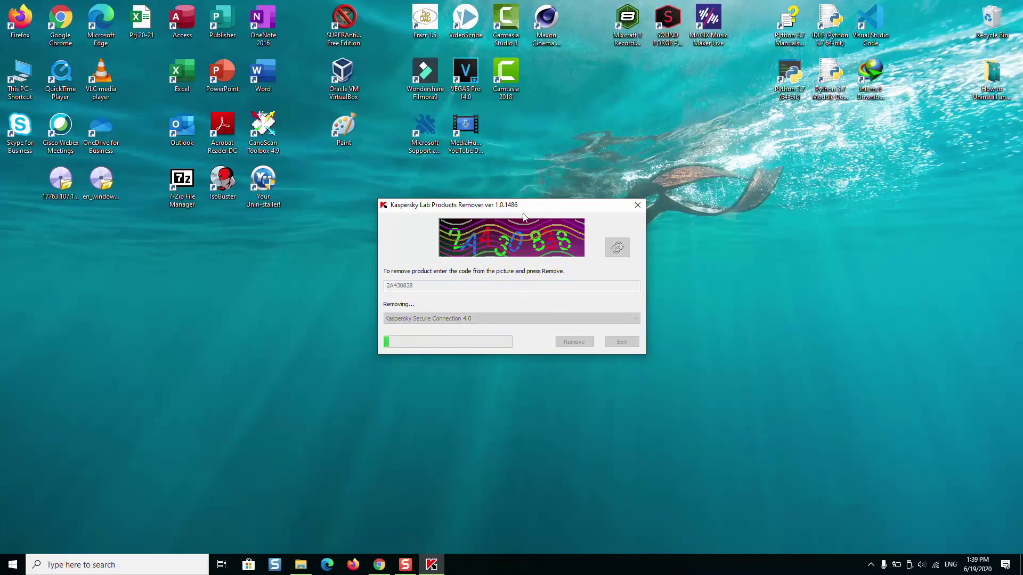
mouse_move(527, 209)
left_mouse_down()
mouse_move(623, 192)
mouse_move(648, 163)
left_mouse_up()
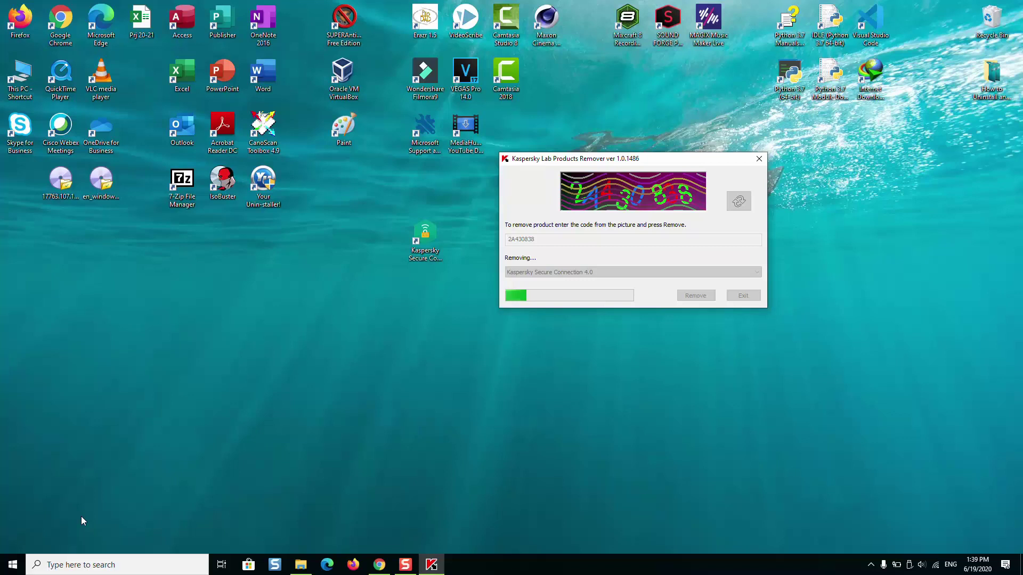
left_click(117, 559)
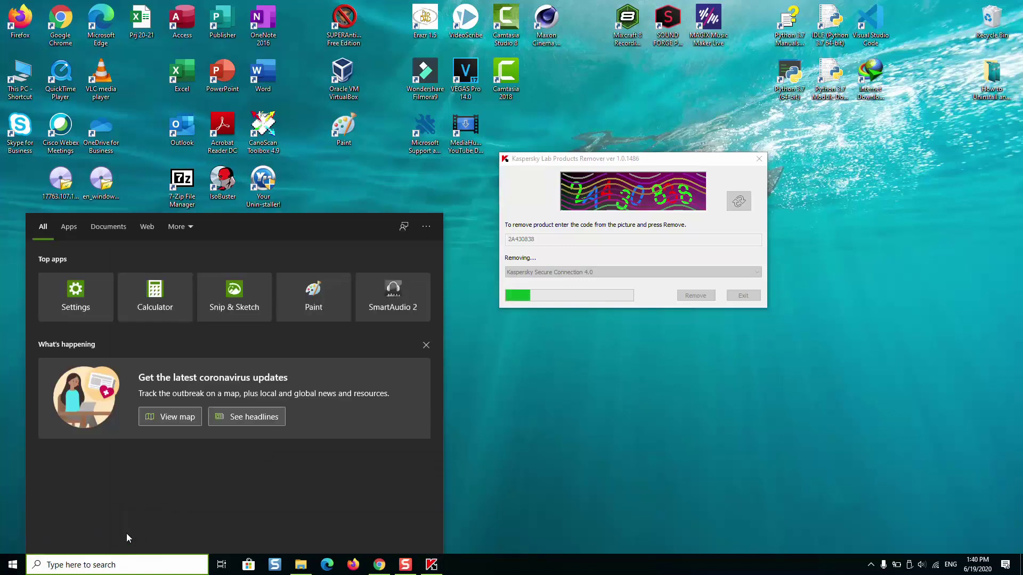
Step: Open Control Panel's Uninstall a program list and locate Kaspersky Secure Connection
type("contr")
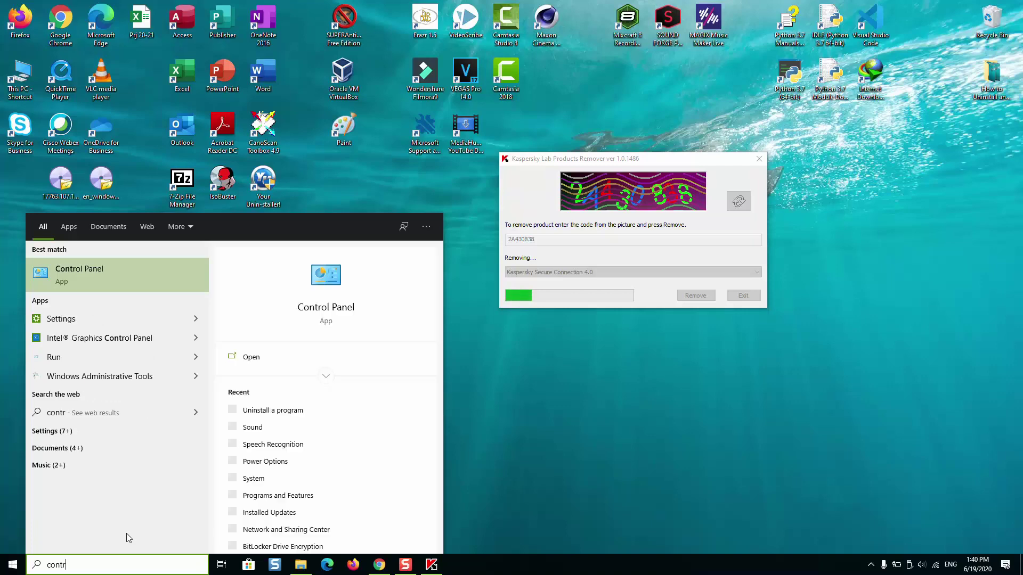
left_click(79, 269)
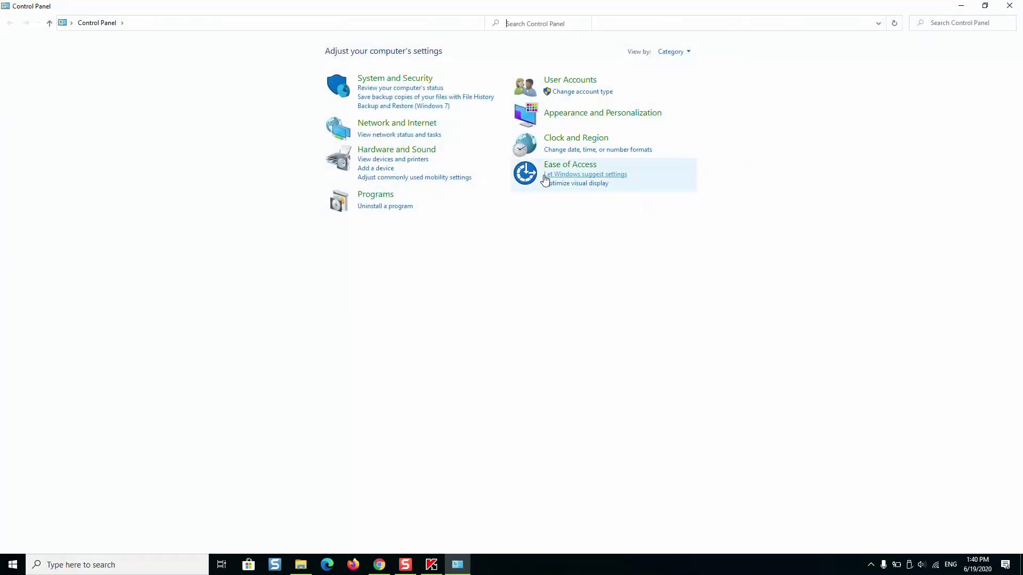
left_click(400, 207)
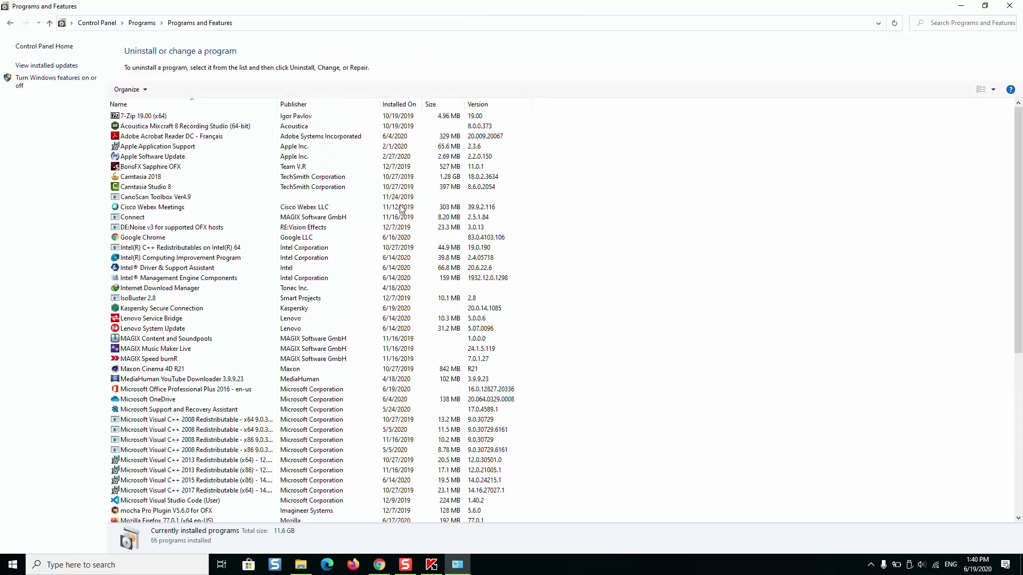
left_click(149, 241)
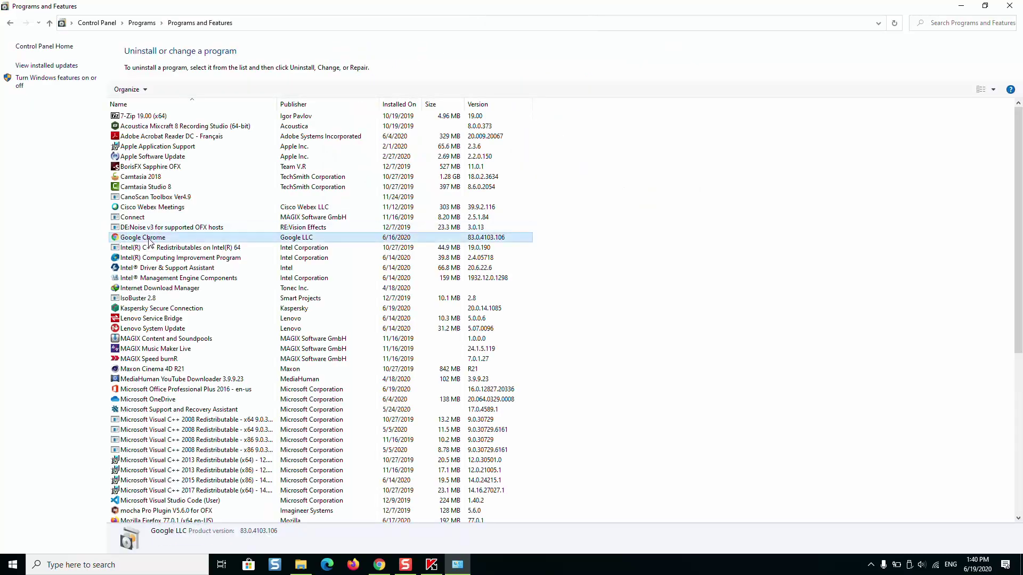
key("k")
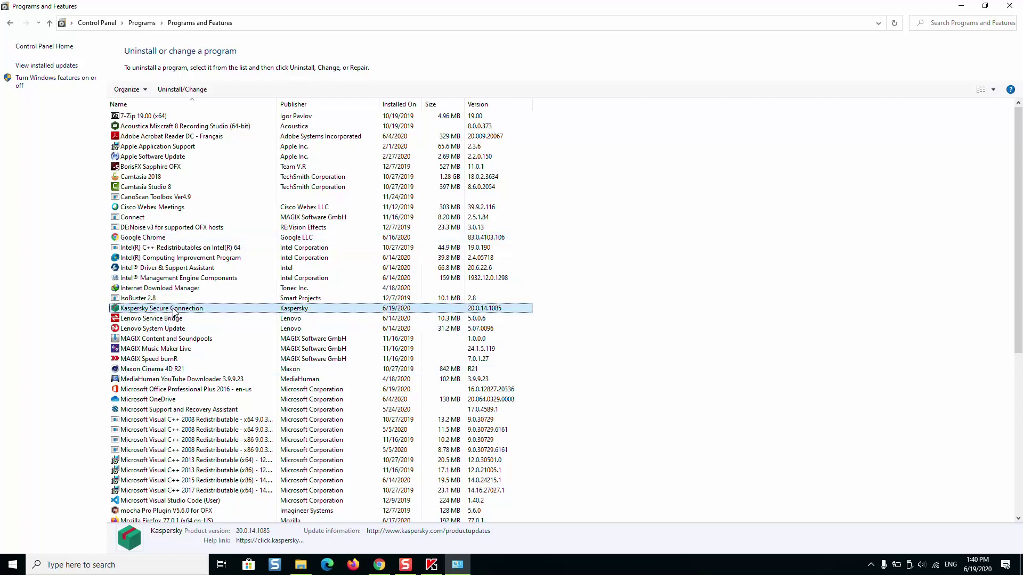
left_click(961, 5)
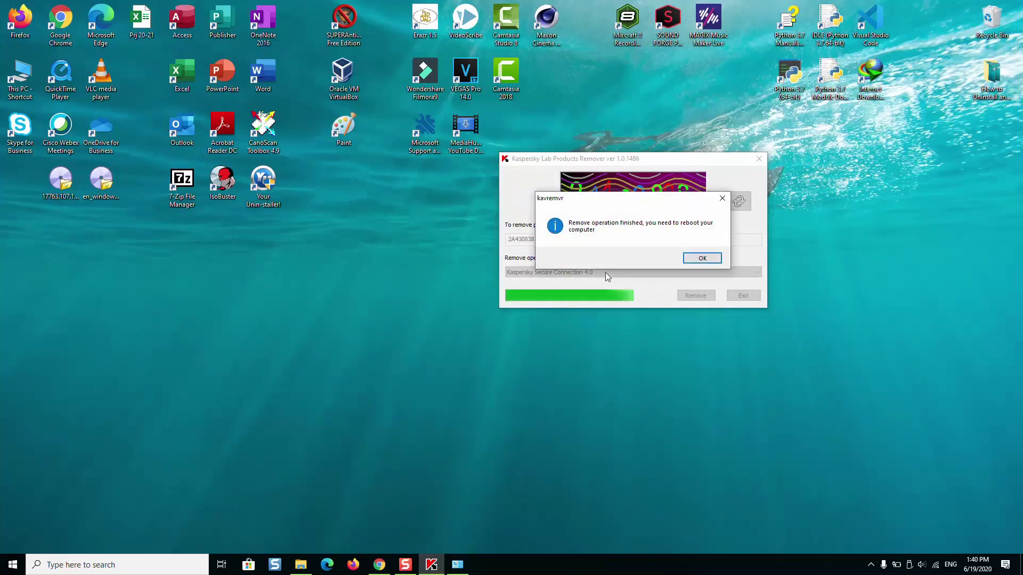
Step: Dismiss the remover's finished message, recheck Programs and Features, then close it
left_click(701, 258)
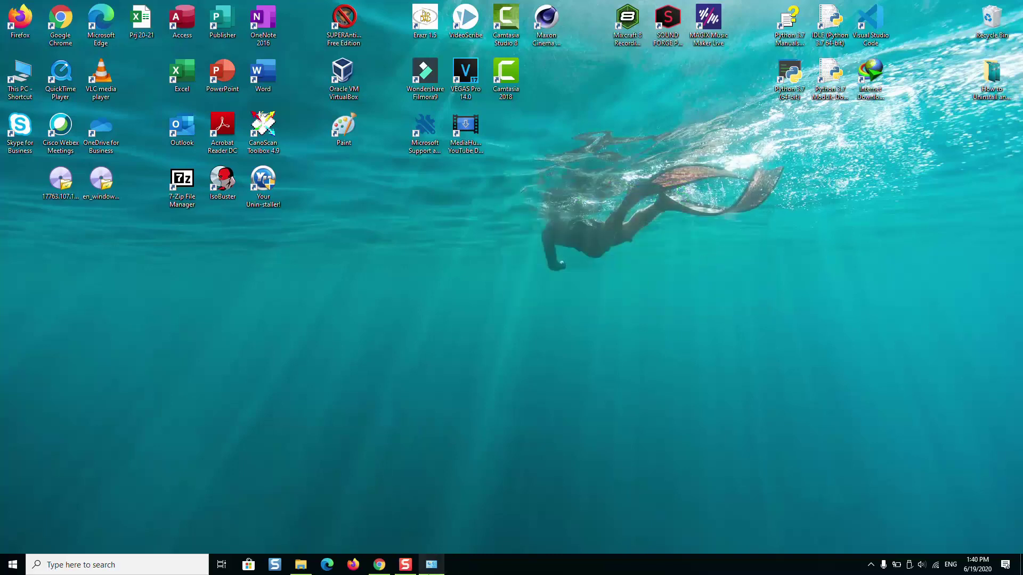
left_click(432, 565)
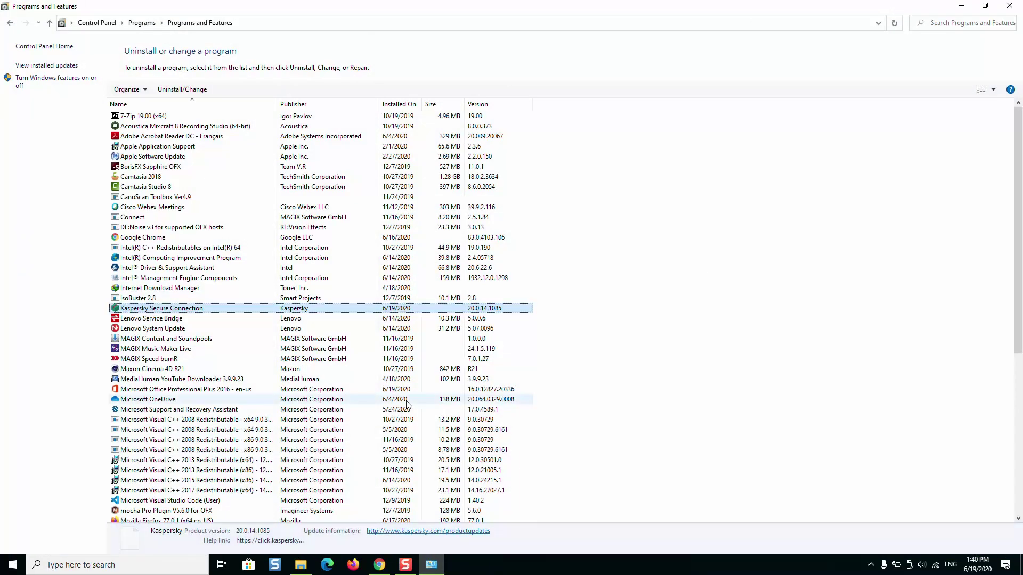
left_click(152, 320)
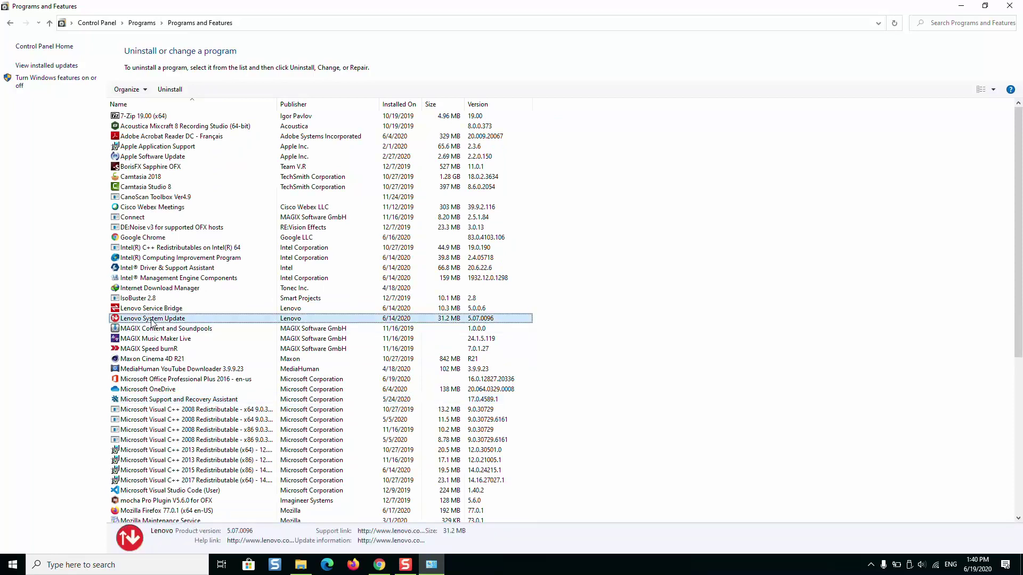
left_click(1009, 6)
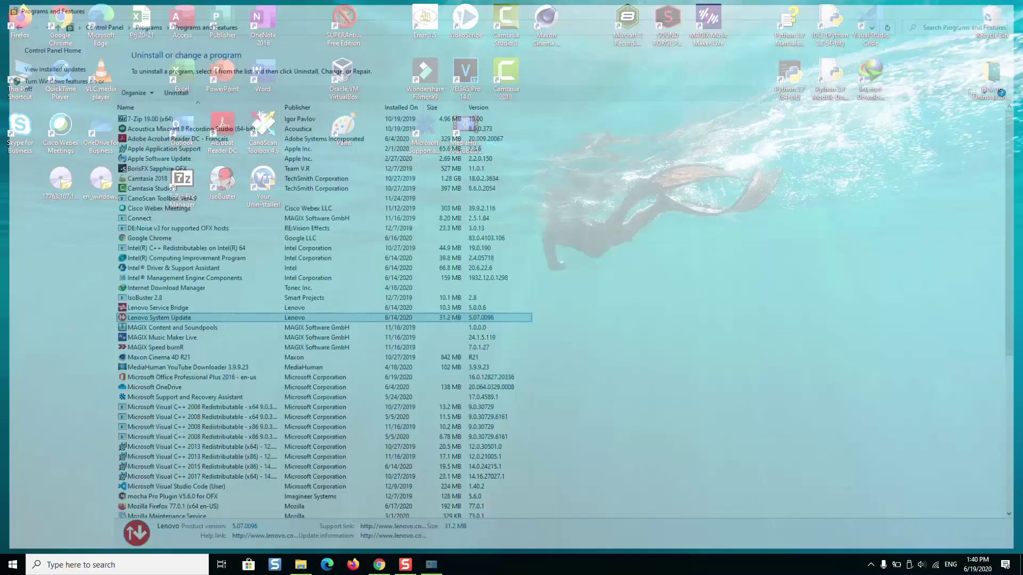